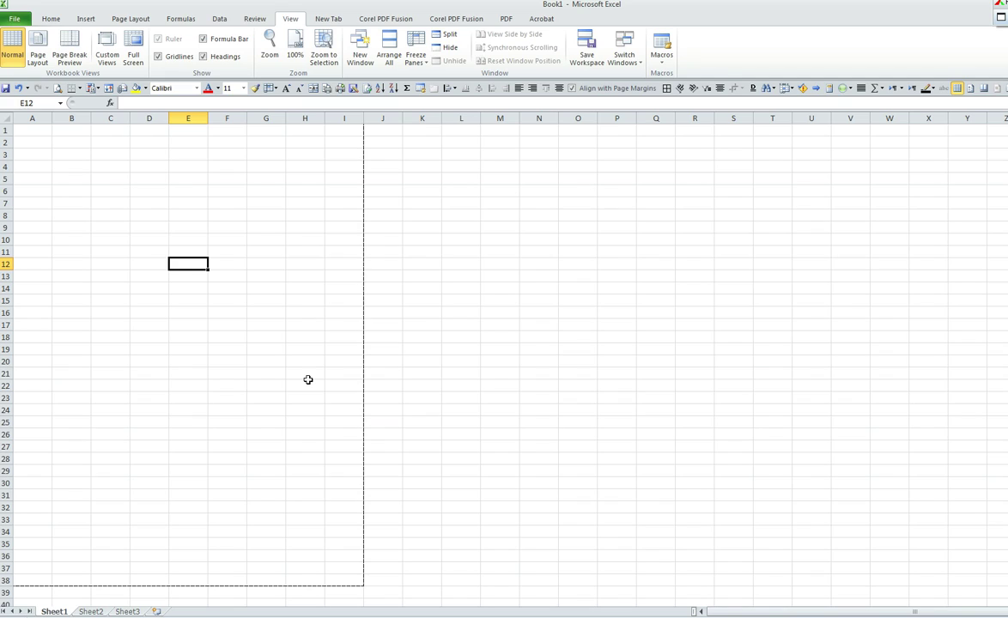
Insert the car-show photo IMG_0223 into the centre section of the page header
click(87, 19)
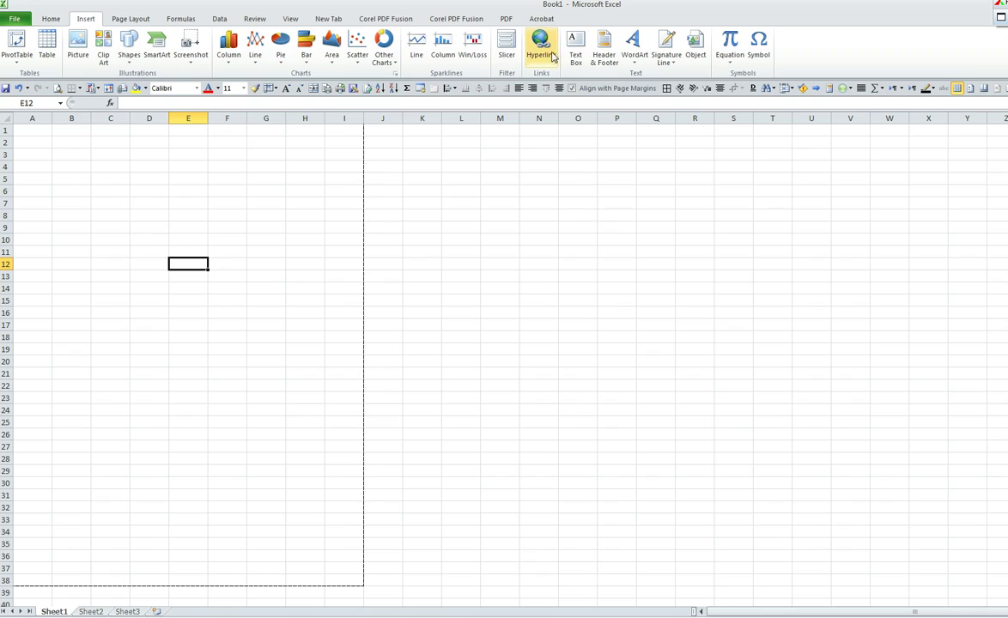
click(605, 57)
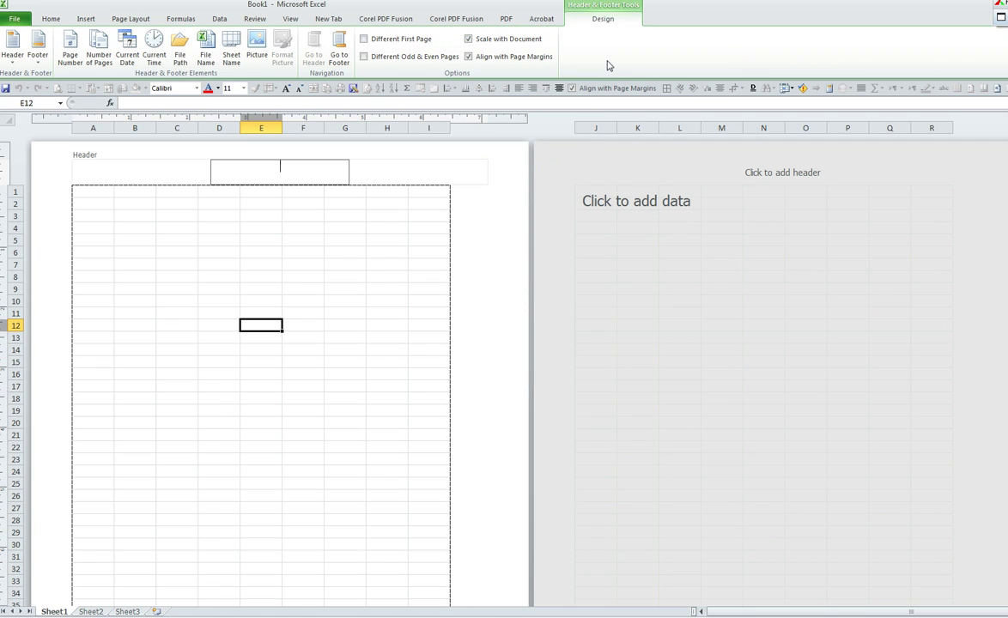
click(259, 55)
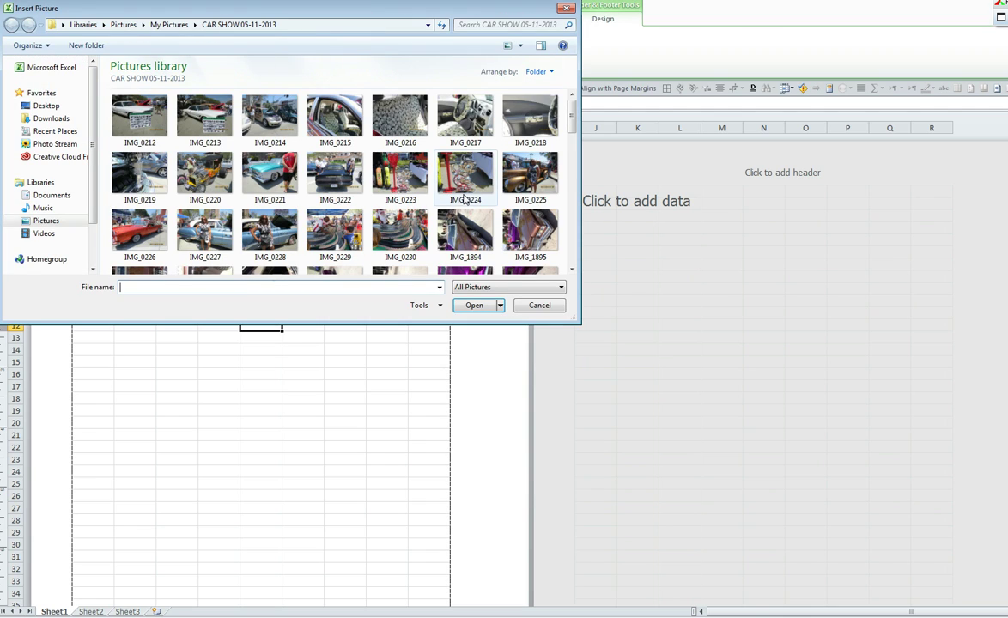
click(408, 177)
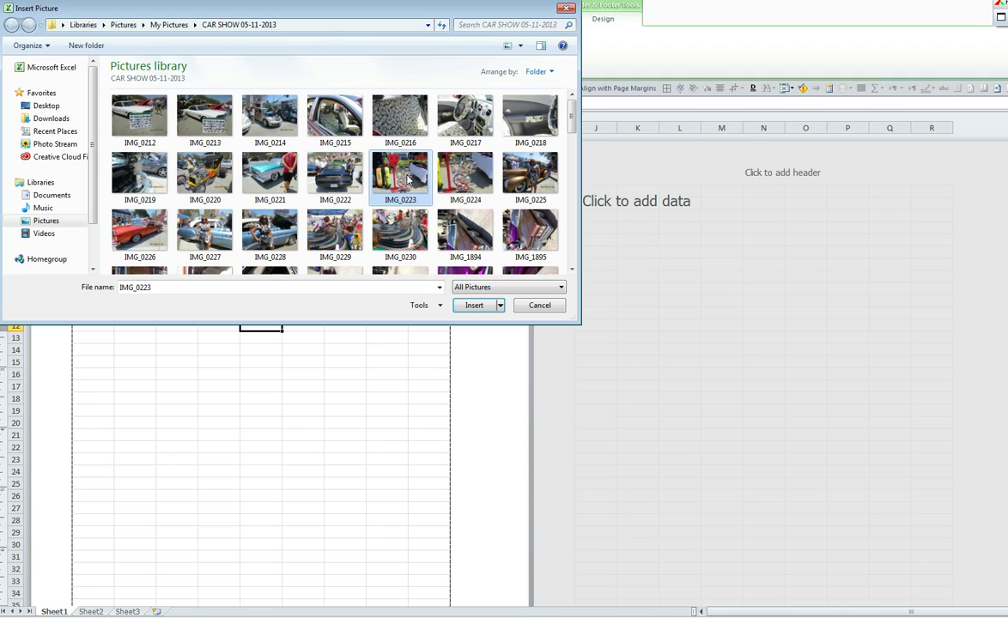
click(473, 306)
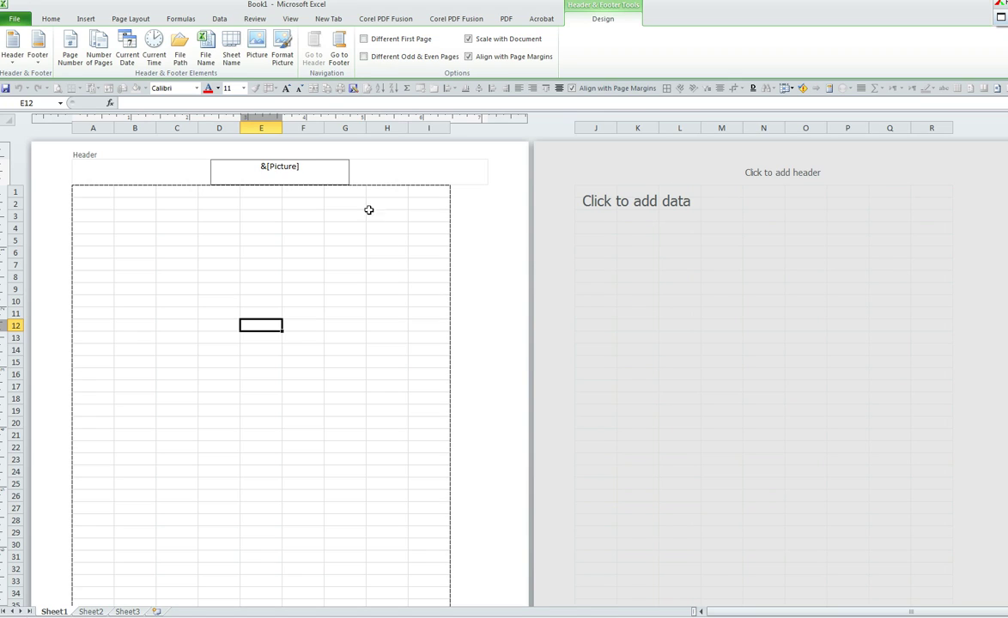
Set the header picture's colour mode to Washout in Format Picture
click(283, 58)
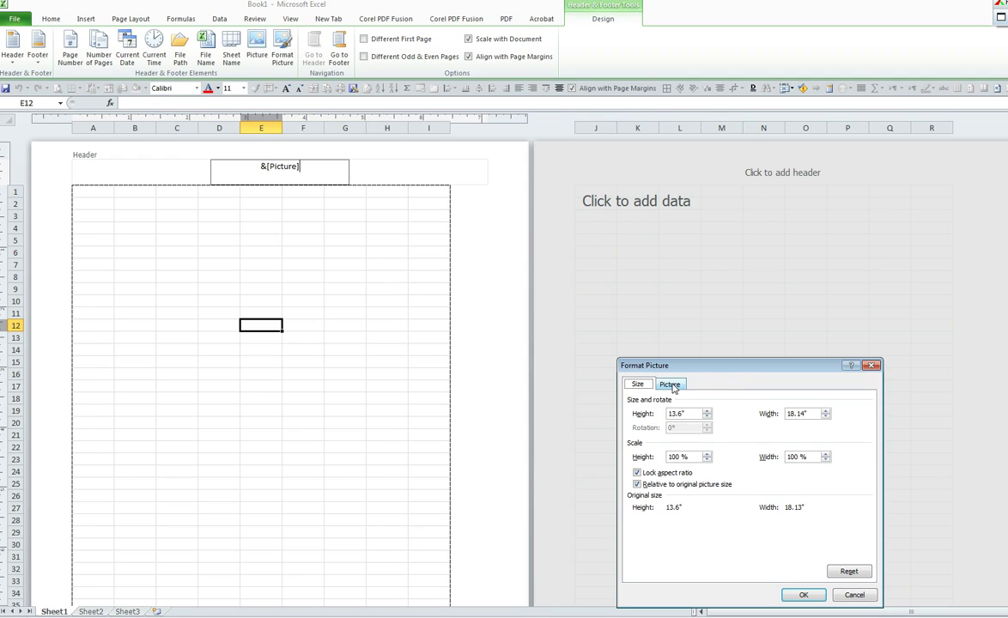
click(670, 385)
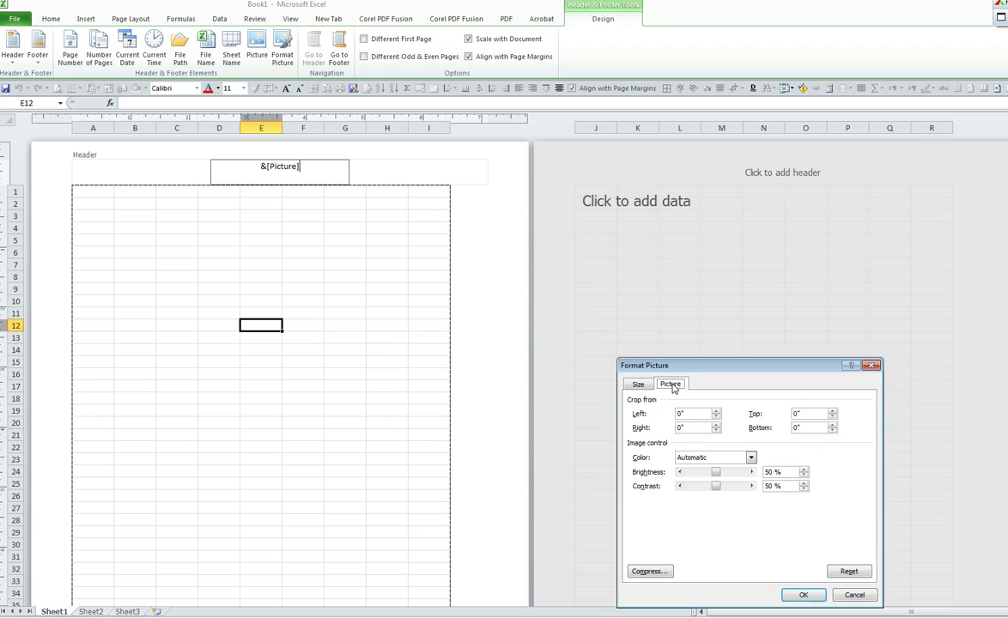
click(751, 459)
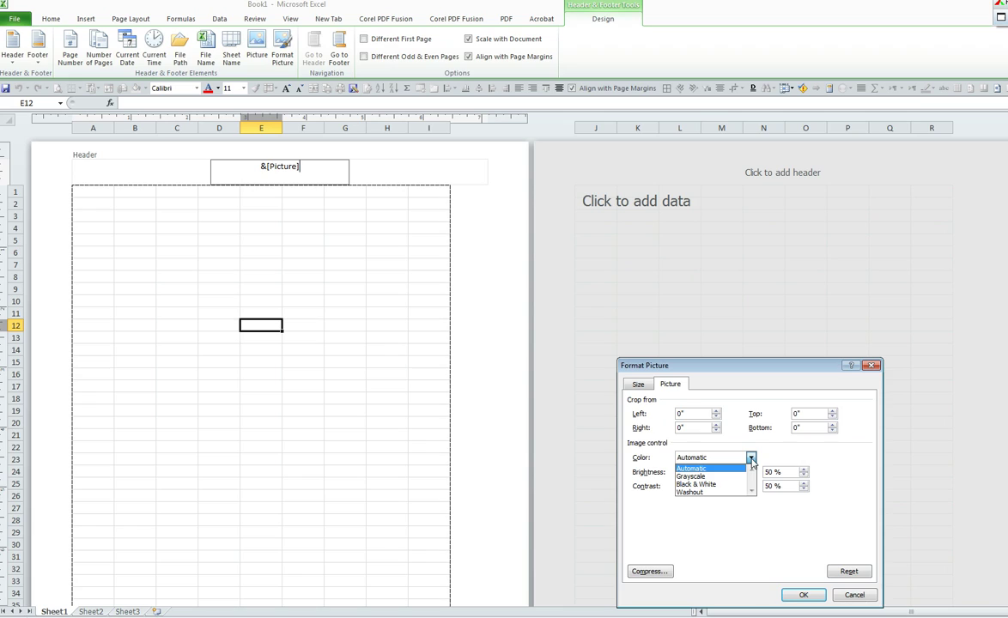
click(705, 494)
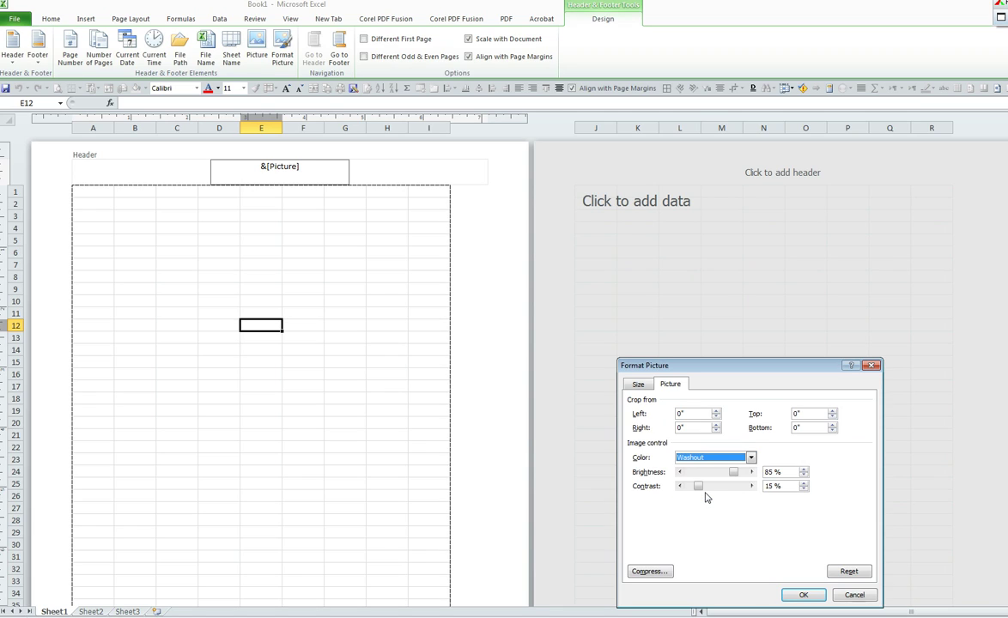
Change the header picture's width to 11.50" and apply the settings
click(638, 386)
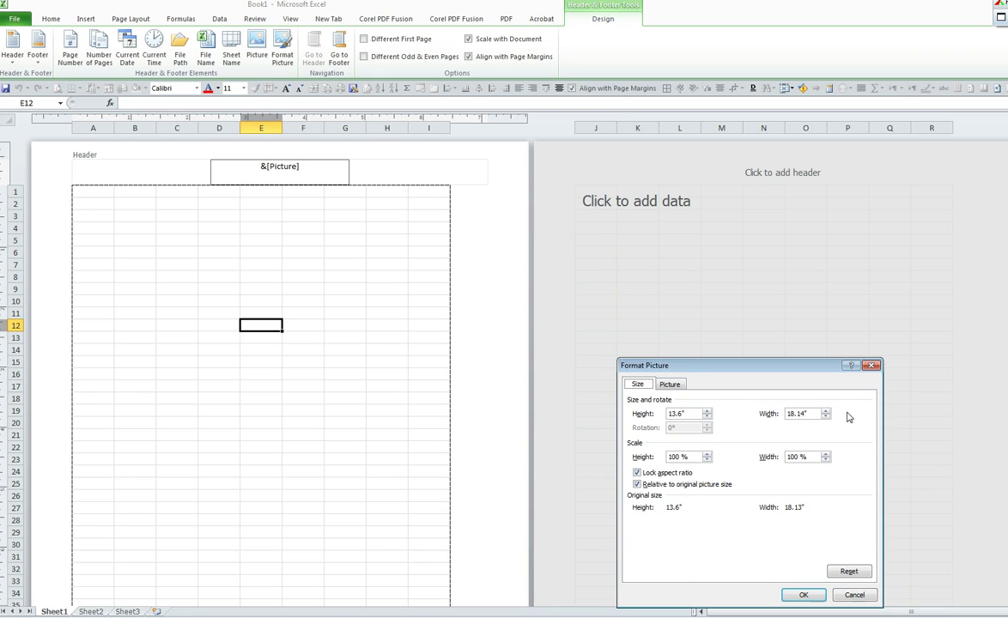
drag(807, 414, 775, 416)
text(11.50)
click(804, 594)
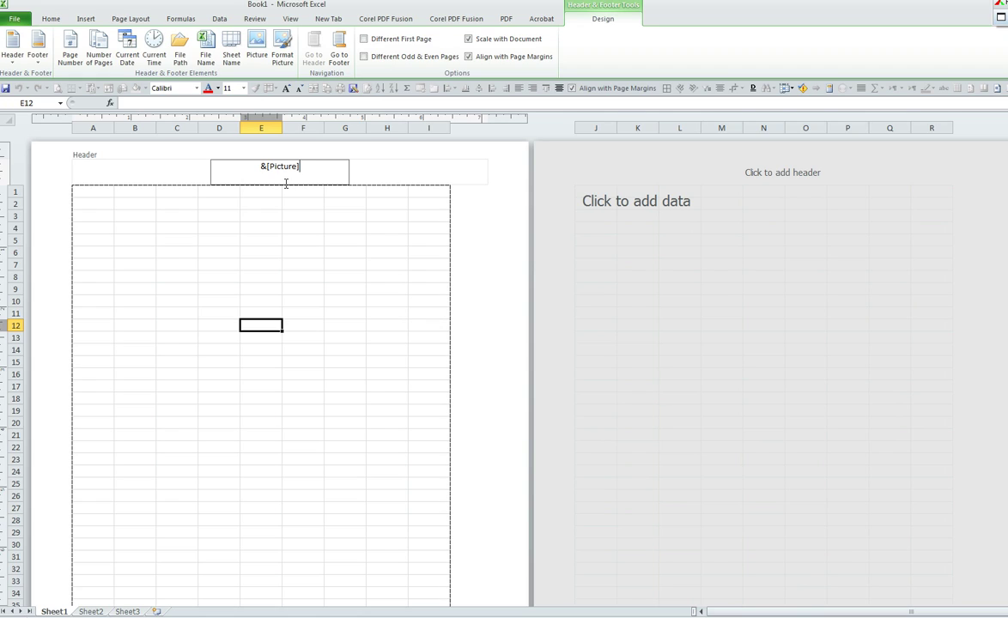
Leave the header and check the faded photo watermark in print preview
click(491, 248)
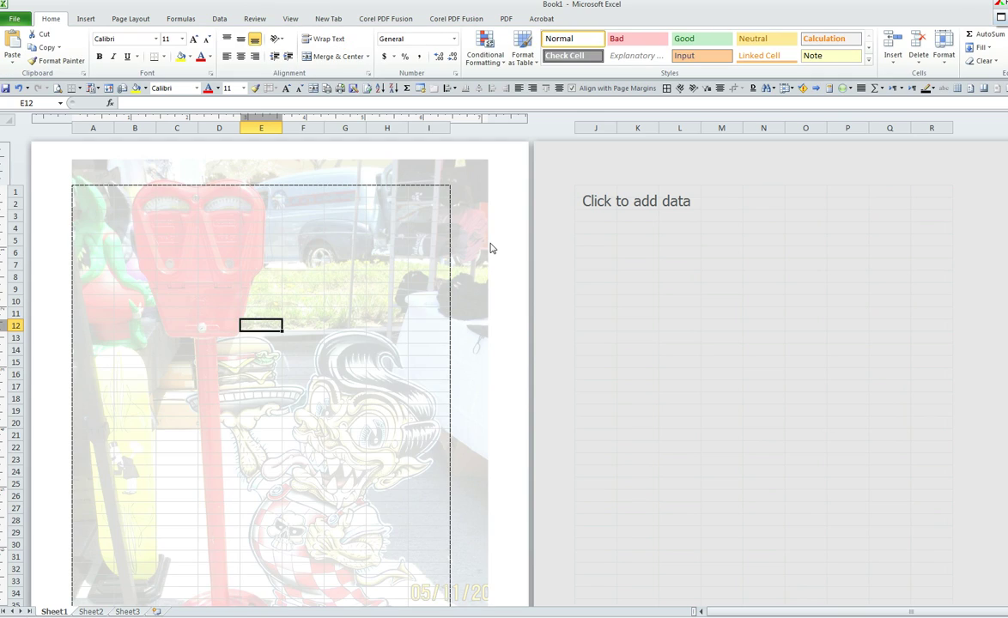
click(57, 89)
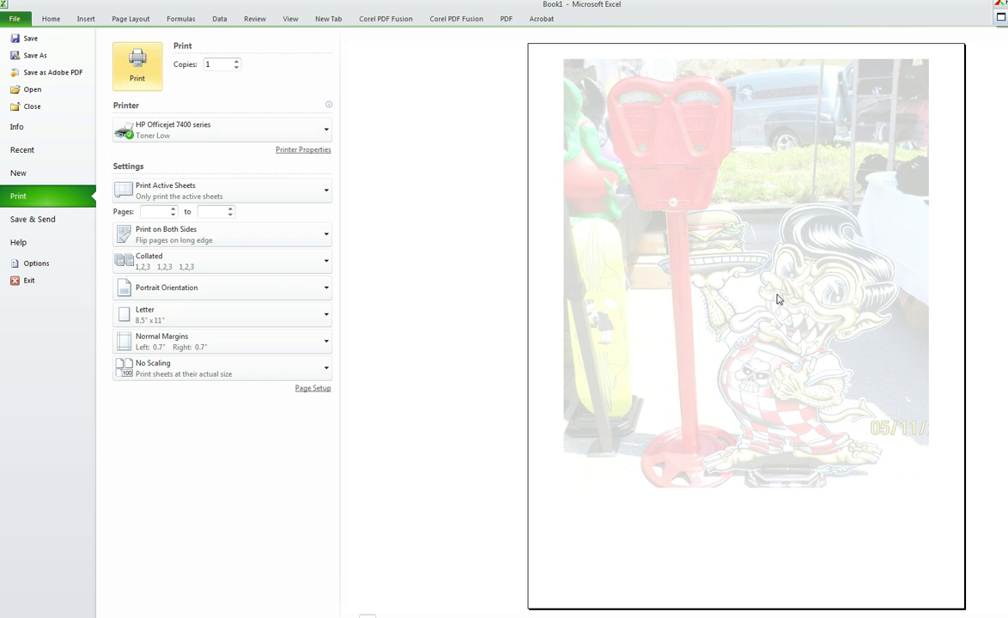
key(Escape)
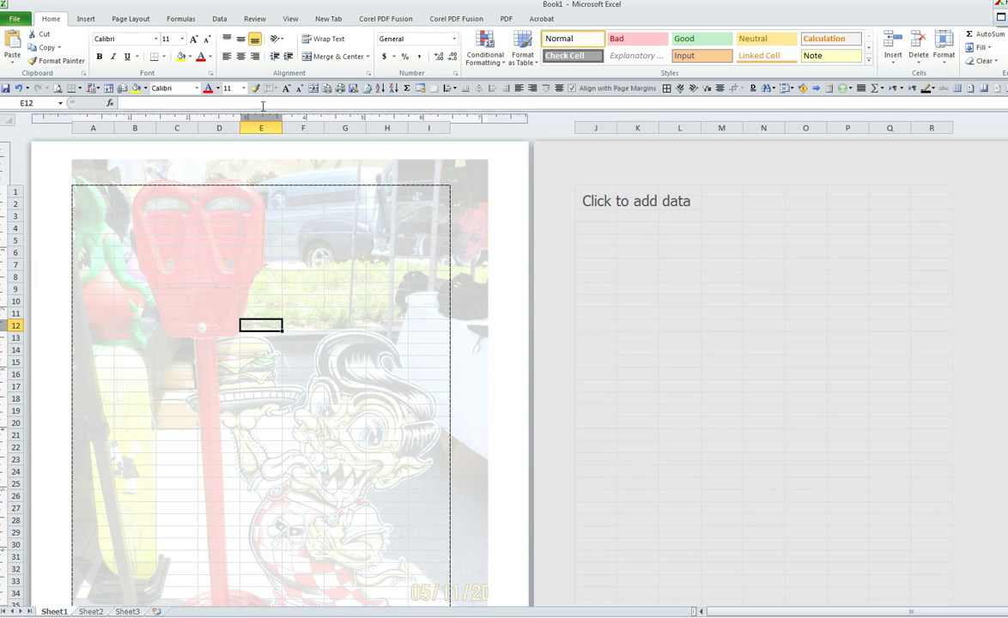
Add a blank line before &[Picture] in the header, then check the lowered photo in print preview
click(86, 18)
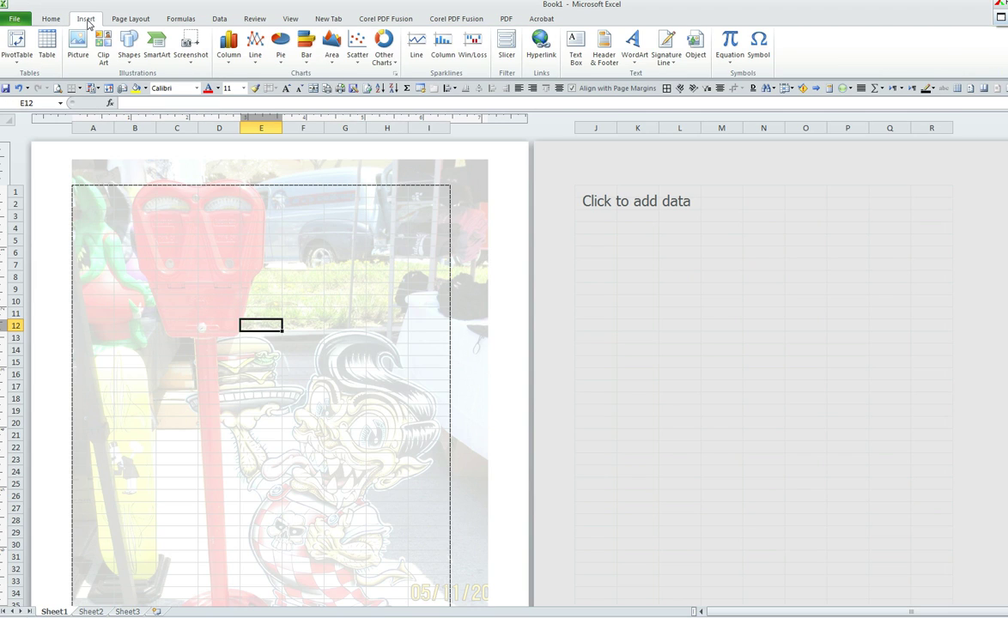
click(604, 49)
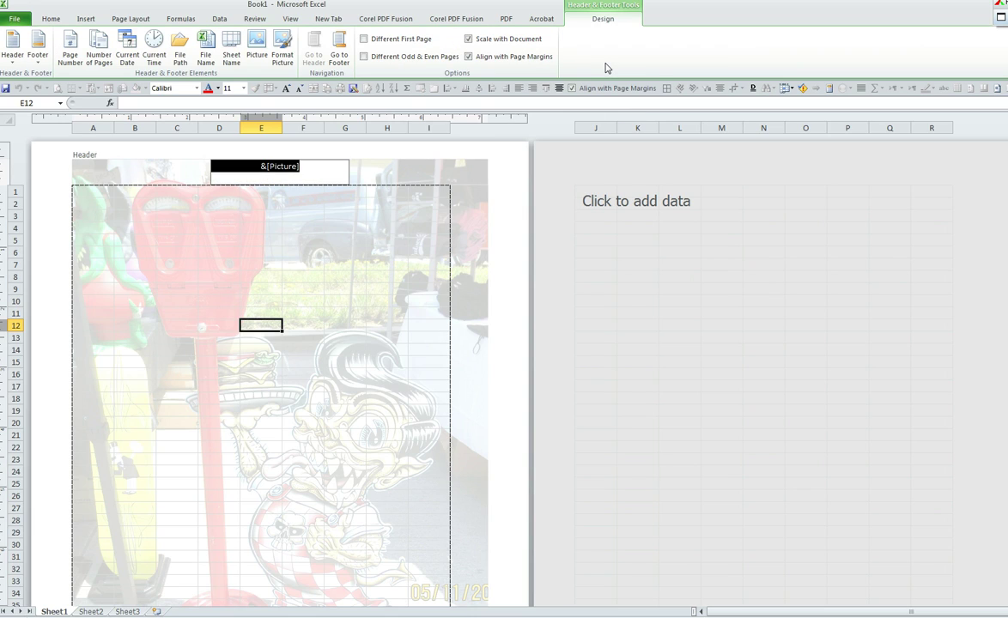
click(261, 166)
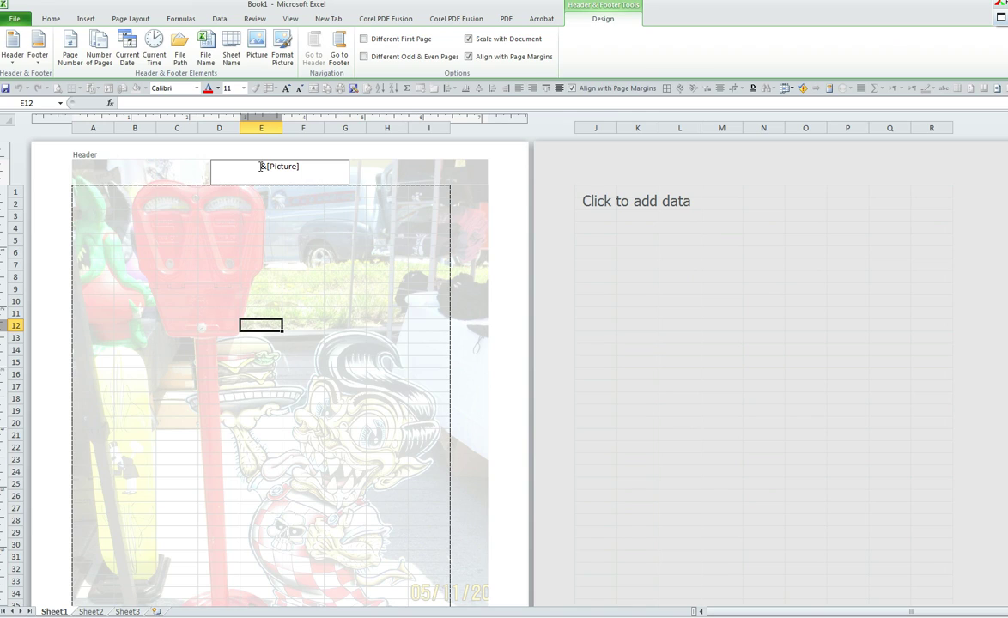
key(Return)
key(Return)
key(Return)
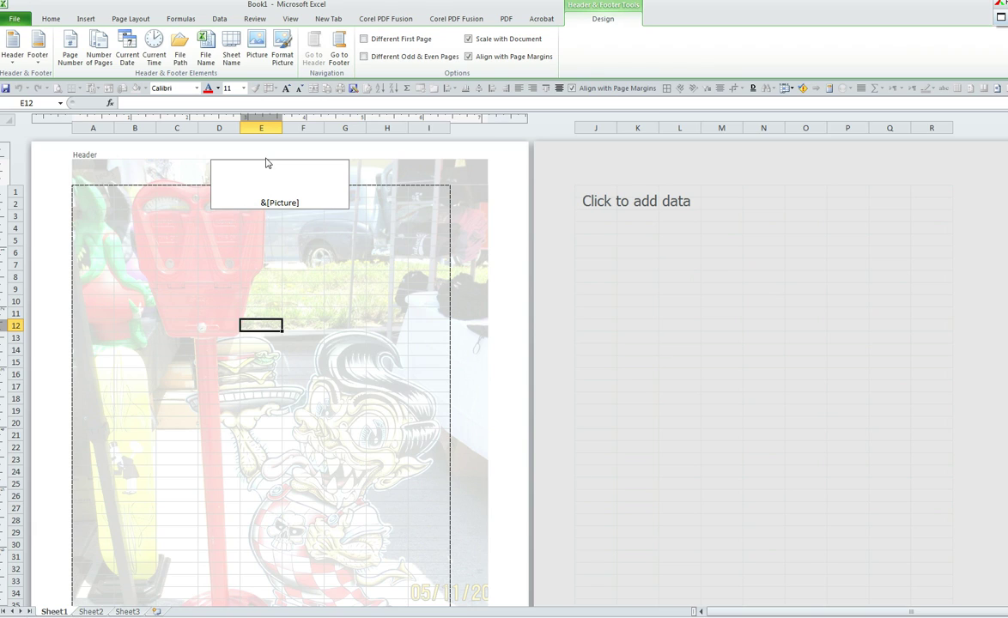
click(508, 220)
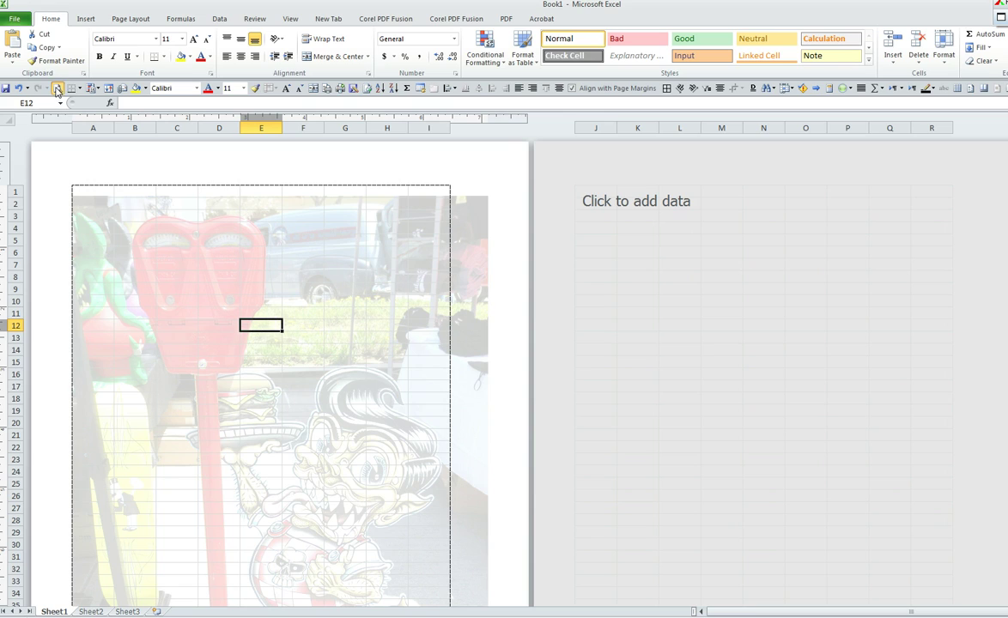
key(ctrl+p)
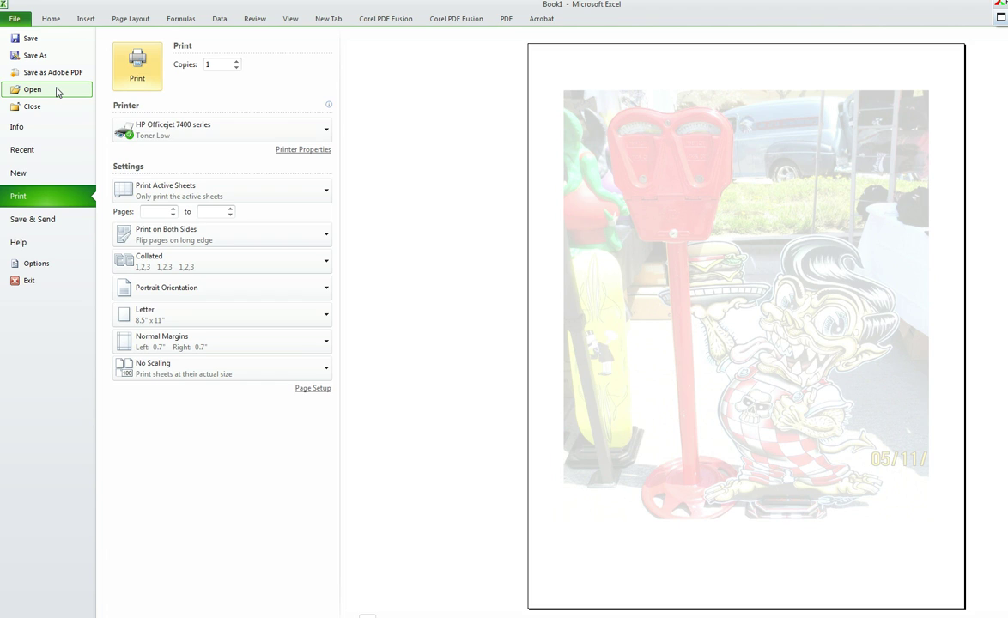
key(Escape)
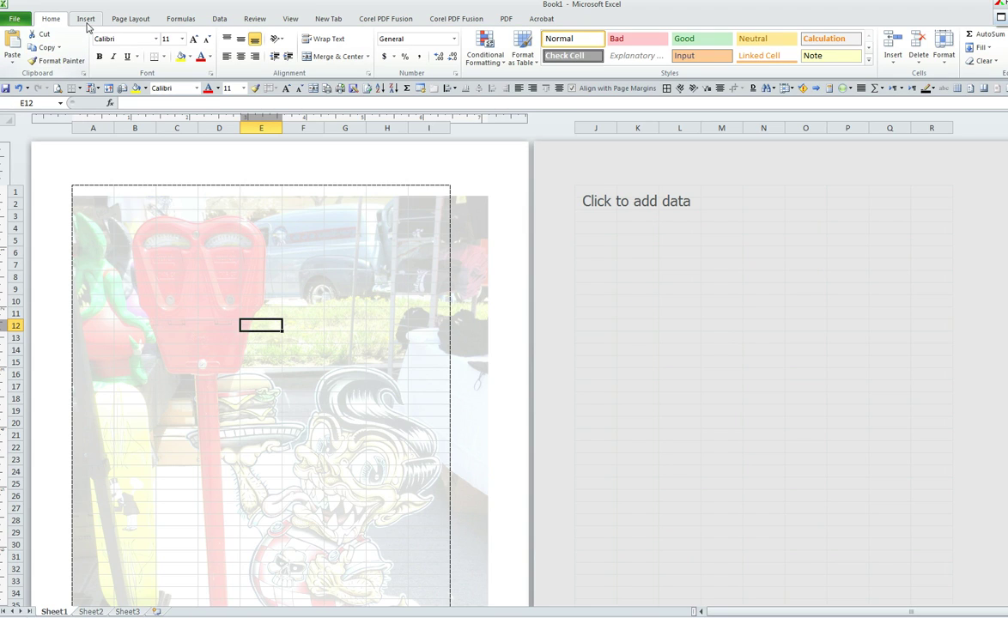
Change the header picture's colour mode from Washout to Grayscale
click(84, 19)
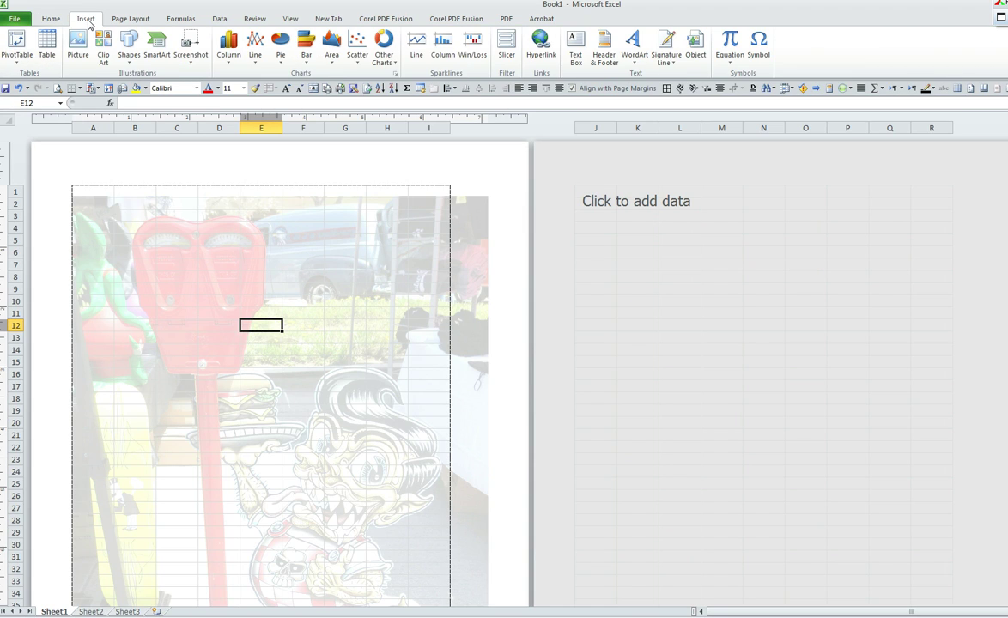
click(604, 57)
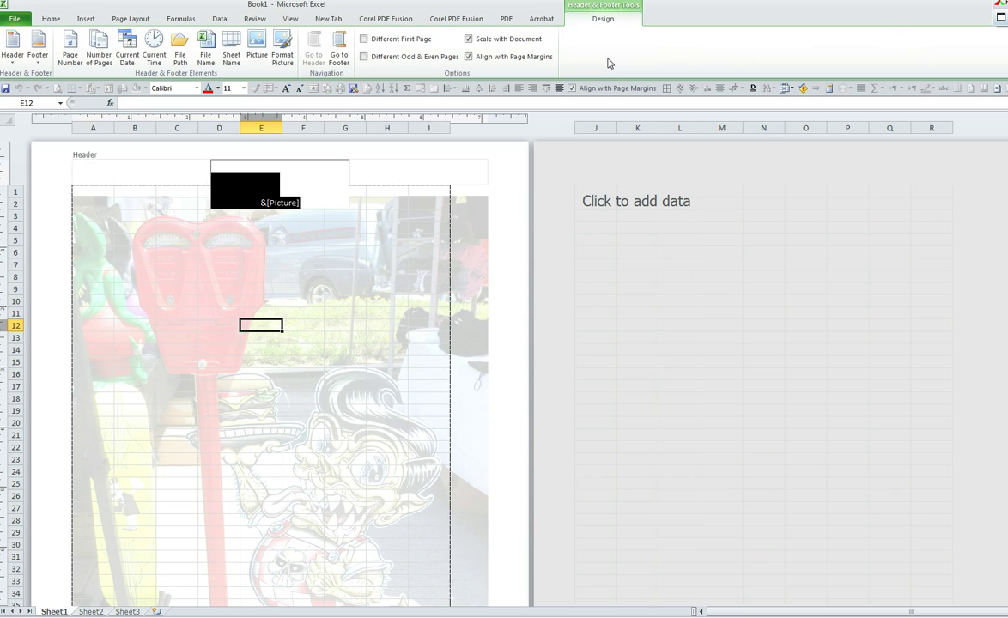
click(284, 58)
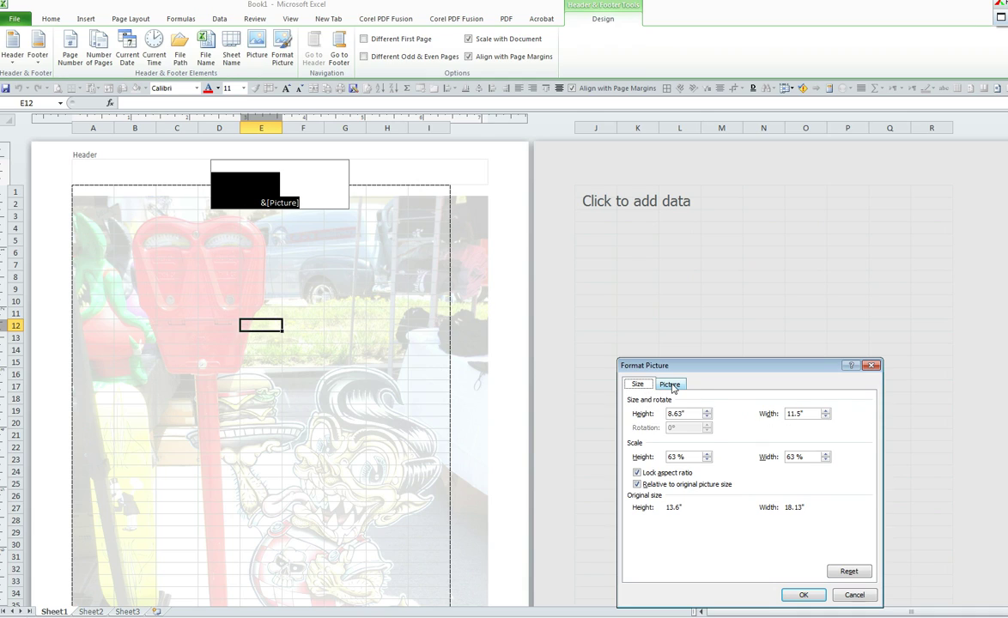
click(671, 385)
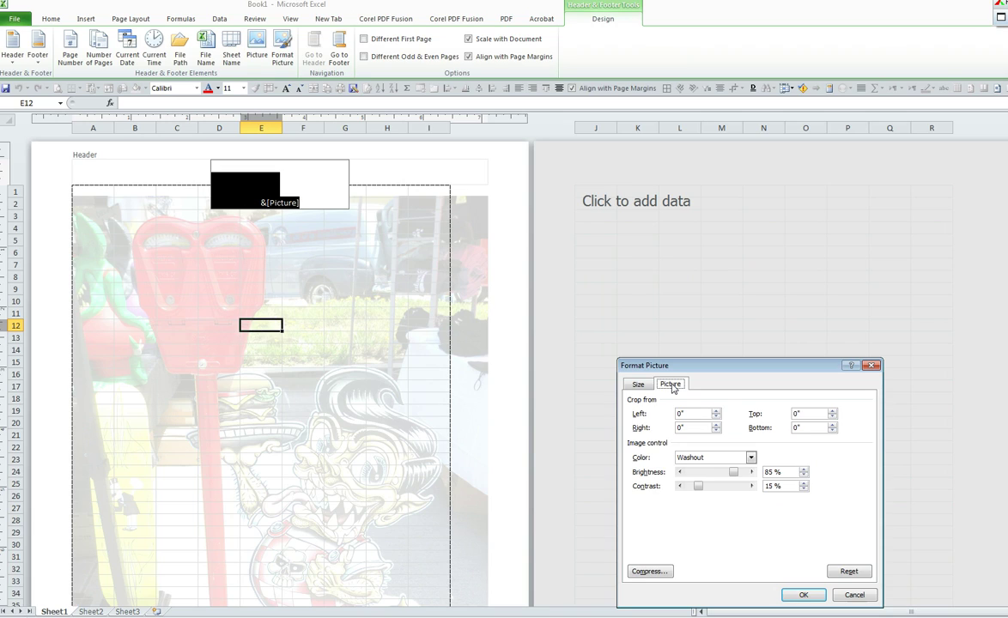
click(751, 457)
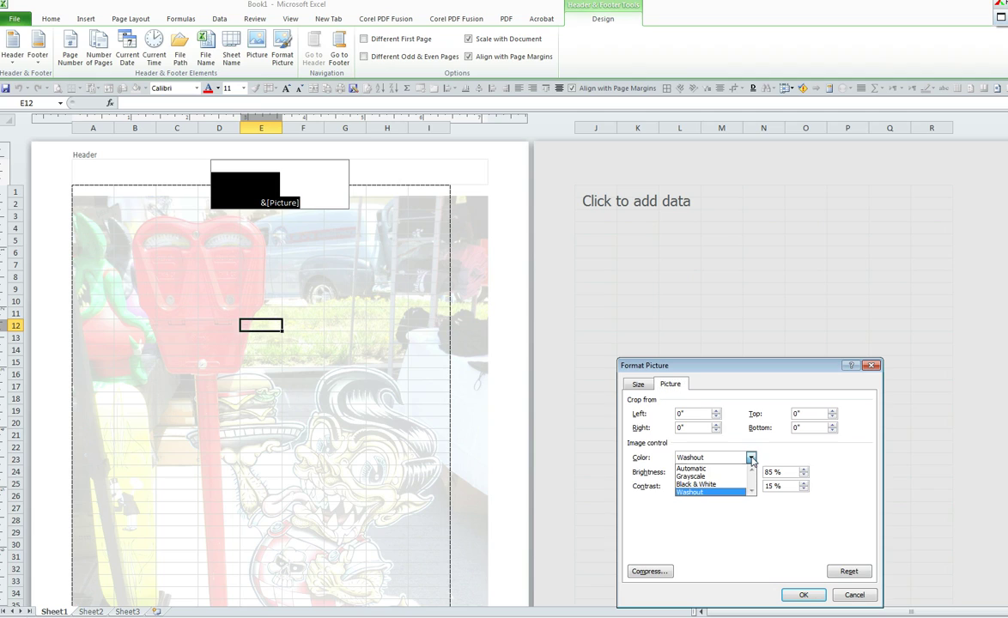
click(711, 478)
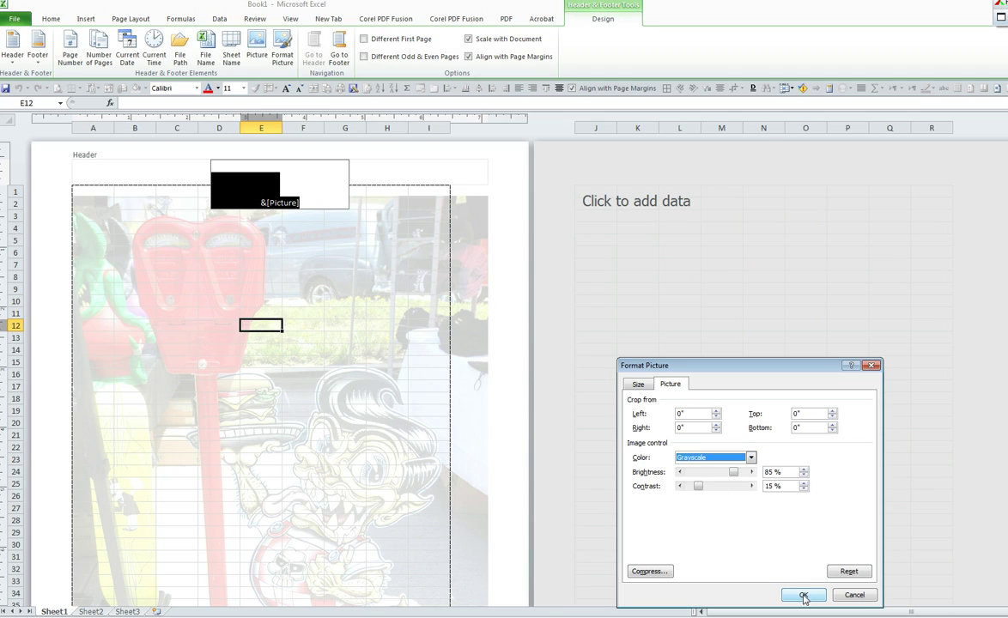
click(803, 595)
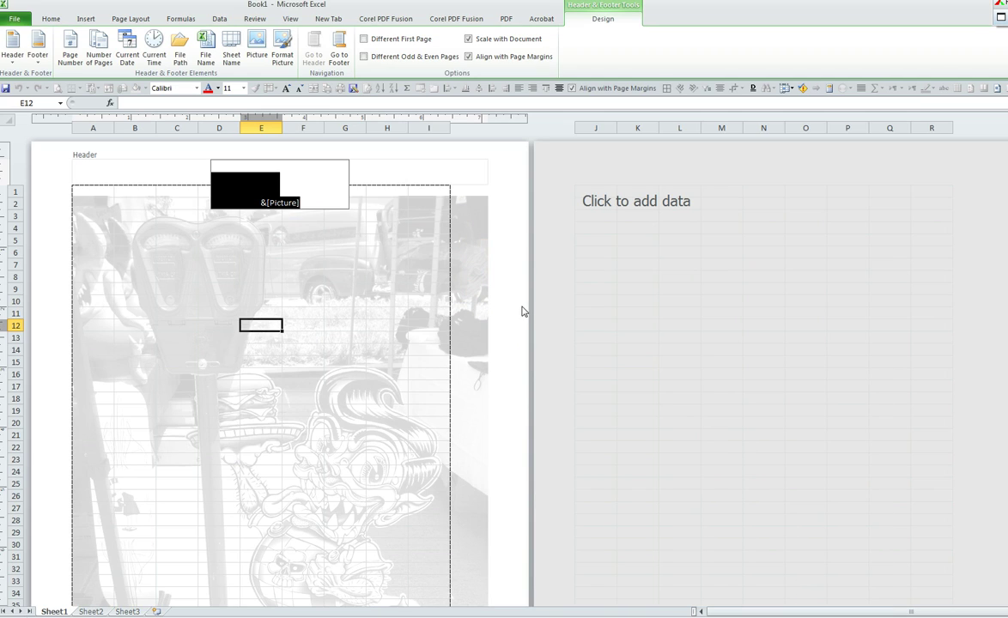
Leave the header and open print preview to see the grayscale watermark on the Letter page
click(524, 314)
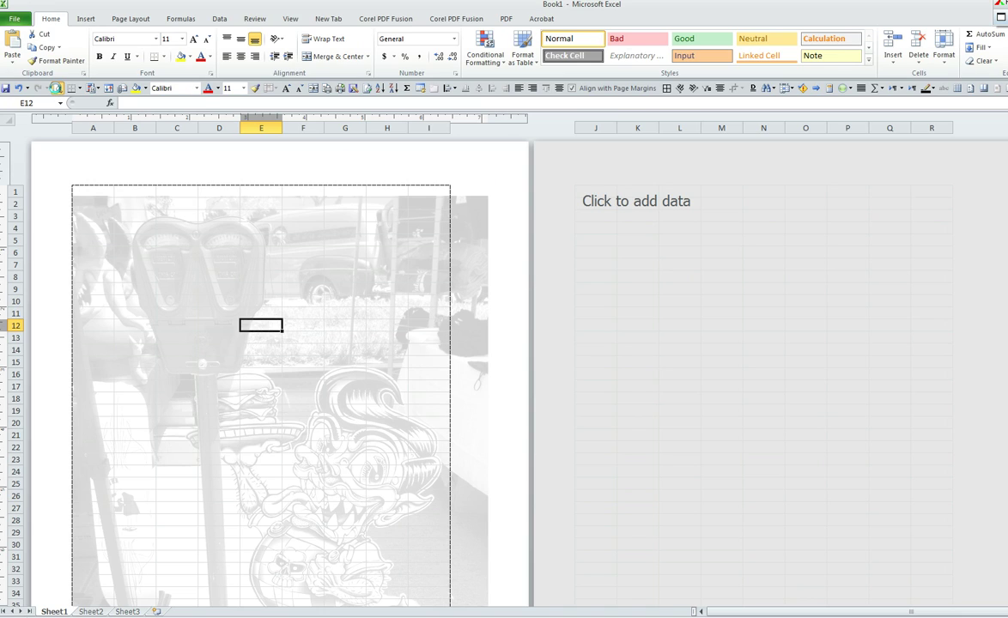
click(56, 89)
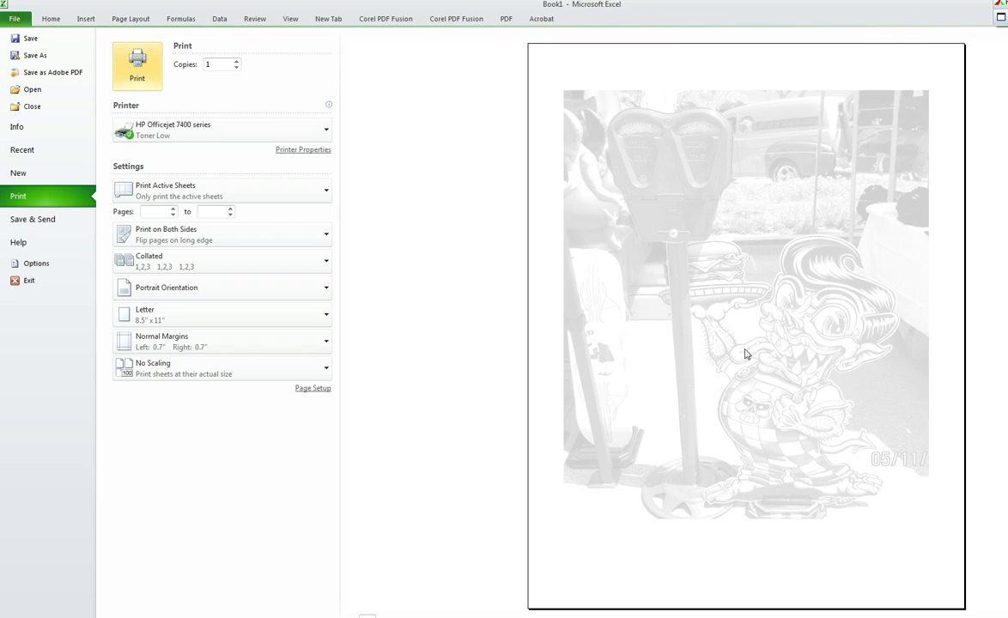